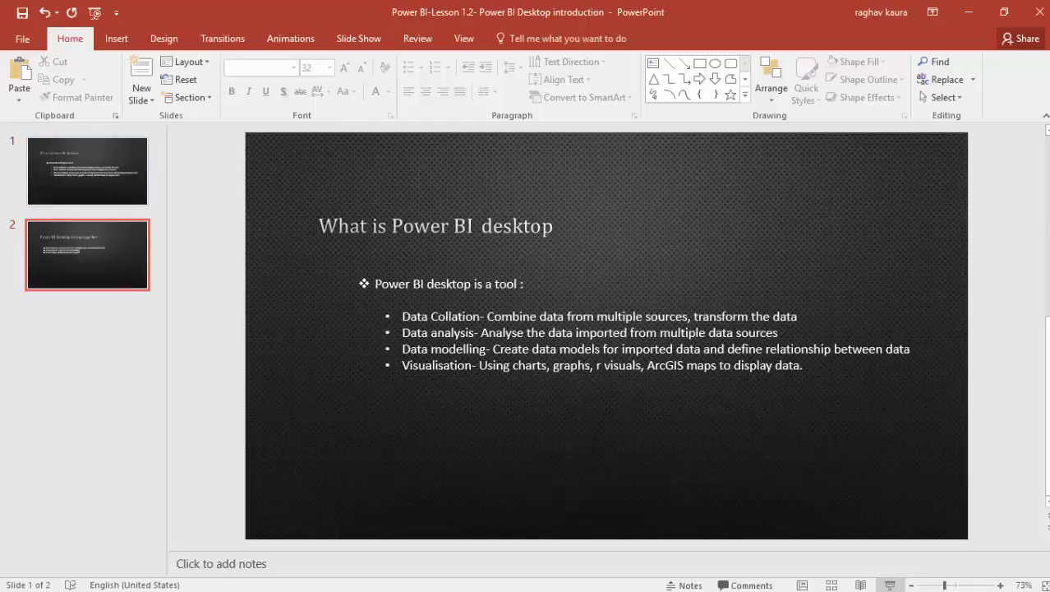
pyautogui.click(551, 579)
pyautogui.moveTo(513, 580)
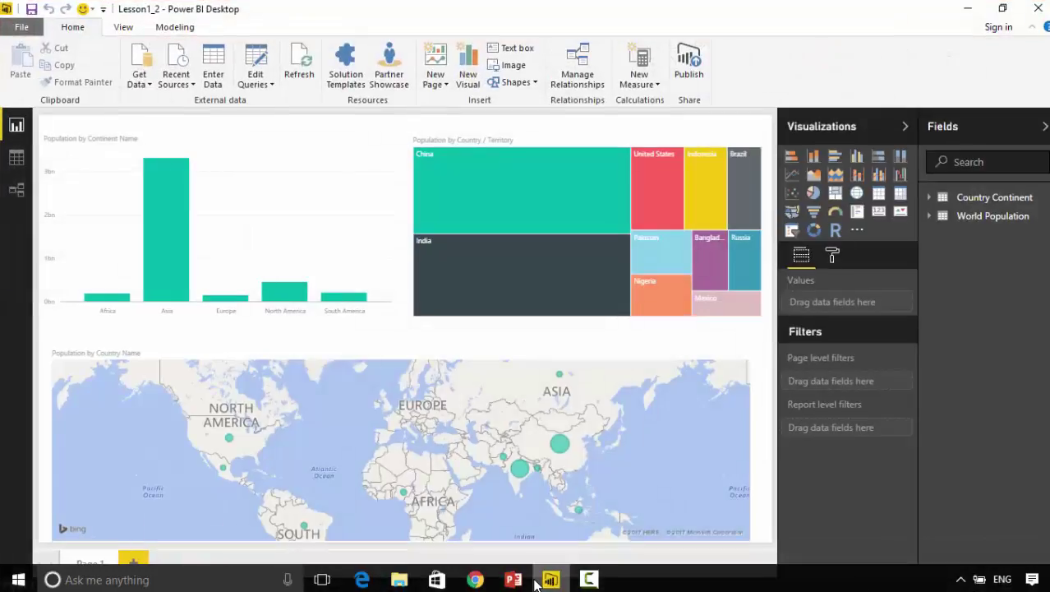
pyautogui.click(475, 579)
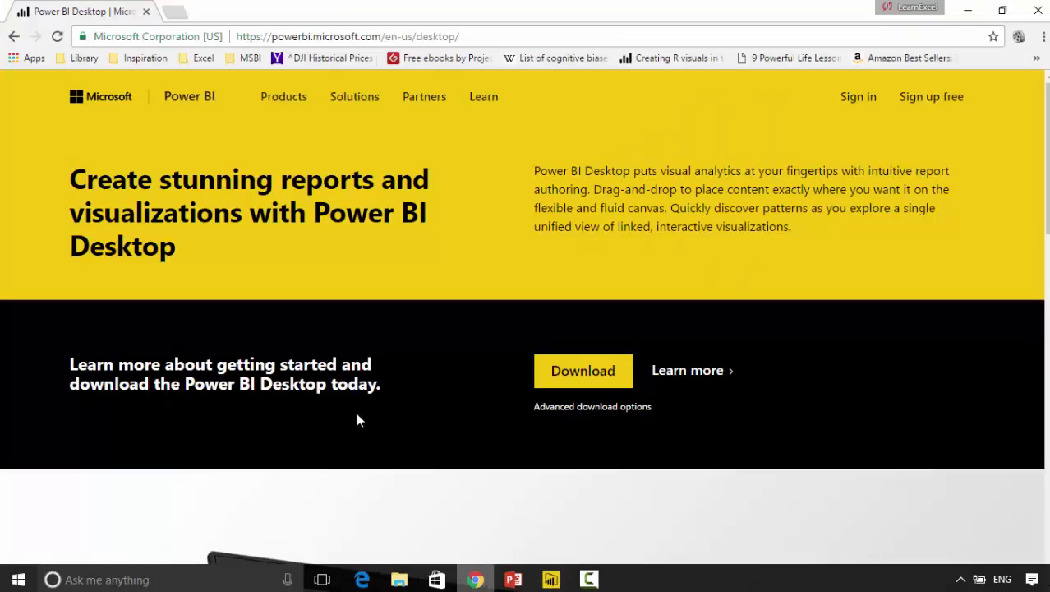
pyautogui.click(479, 37)
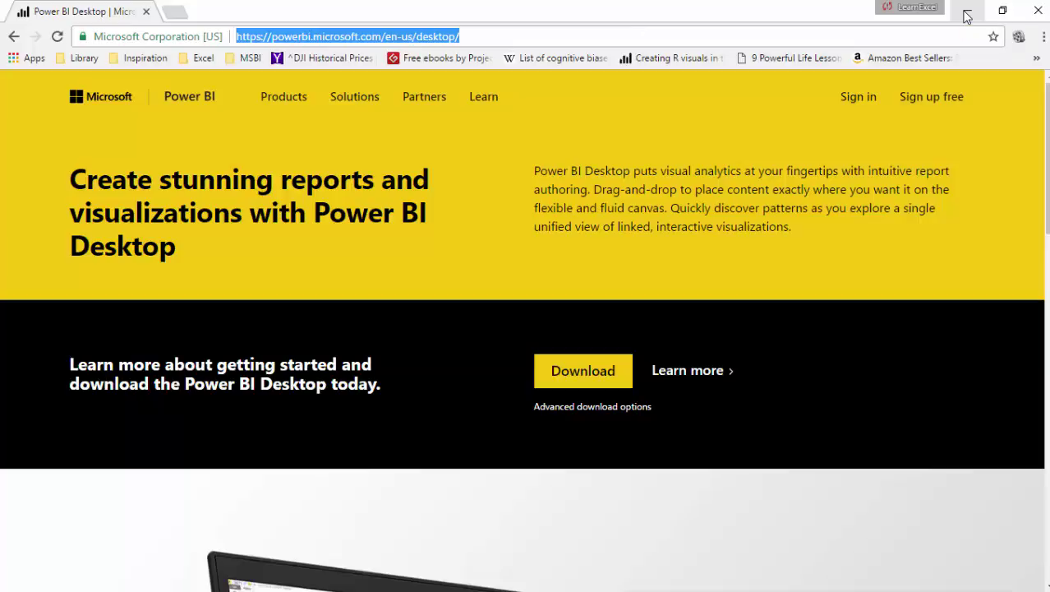
pyautogui.click(967, 17)
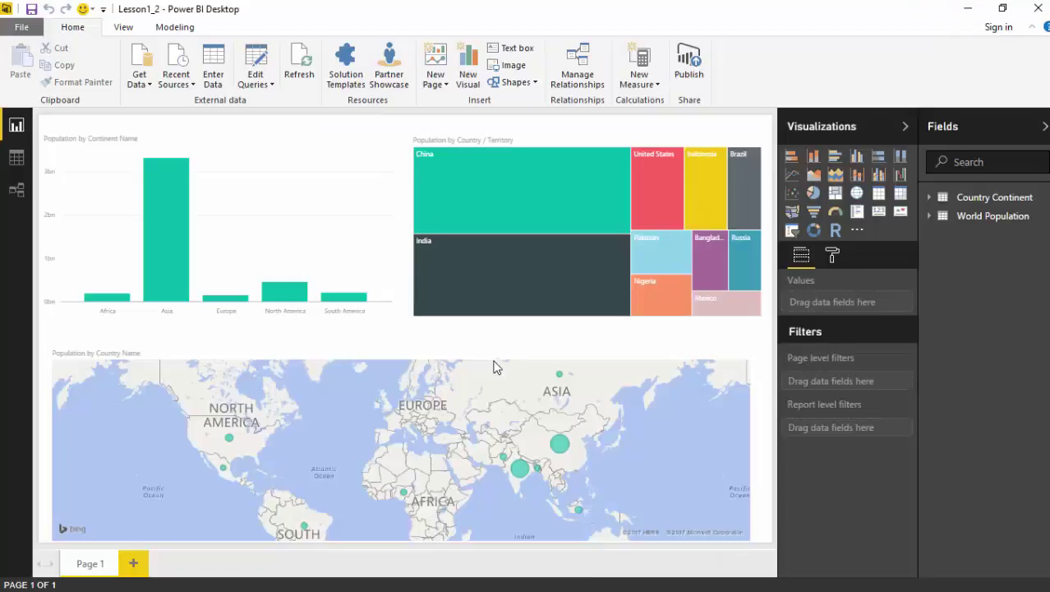
pyautogui.click(151, 87)
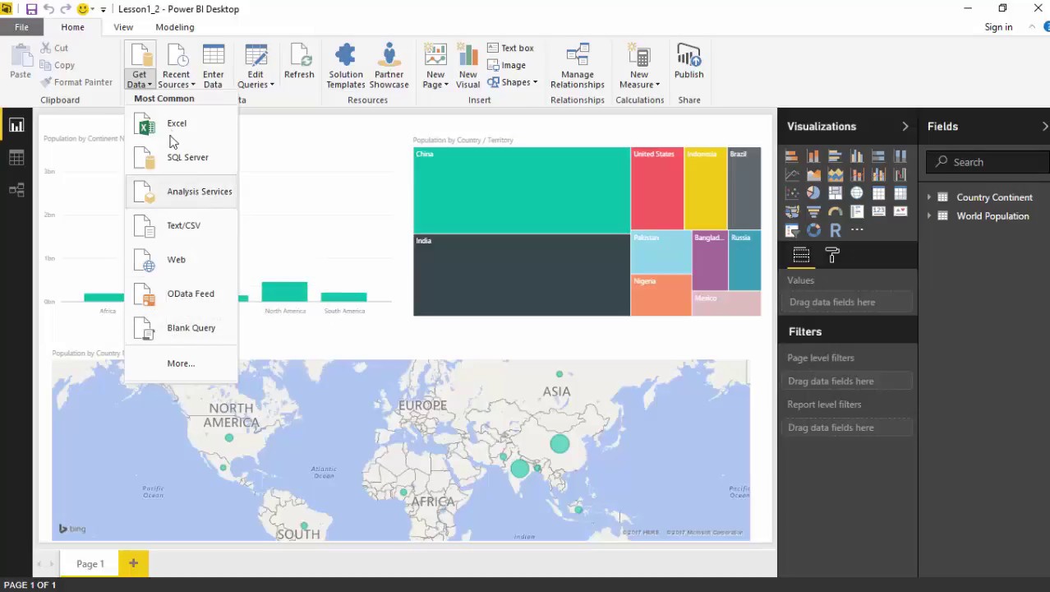
pyautogui.click(321, 7)
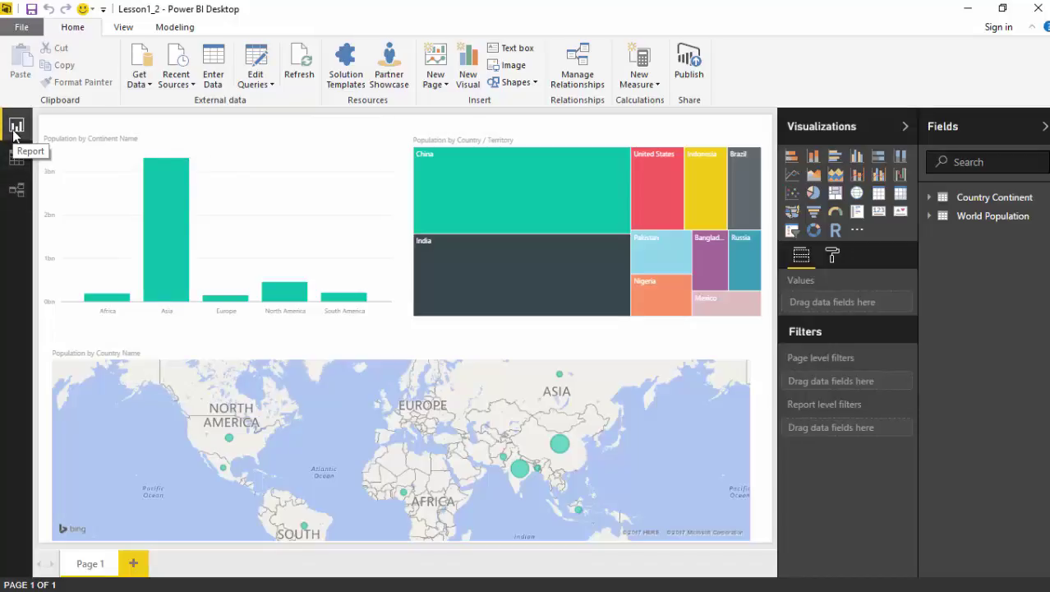
# Browse the 10 rows each of the World Population and Country Continent tables in Data view
pyautogui.click(16, 157)
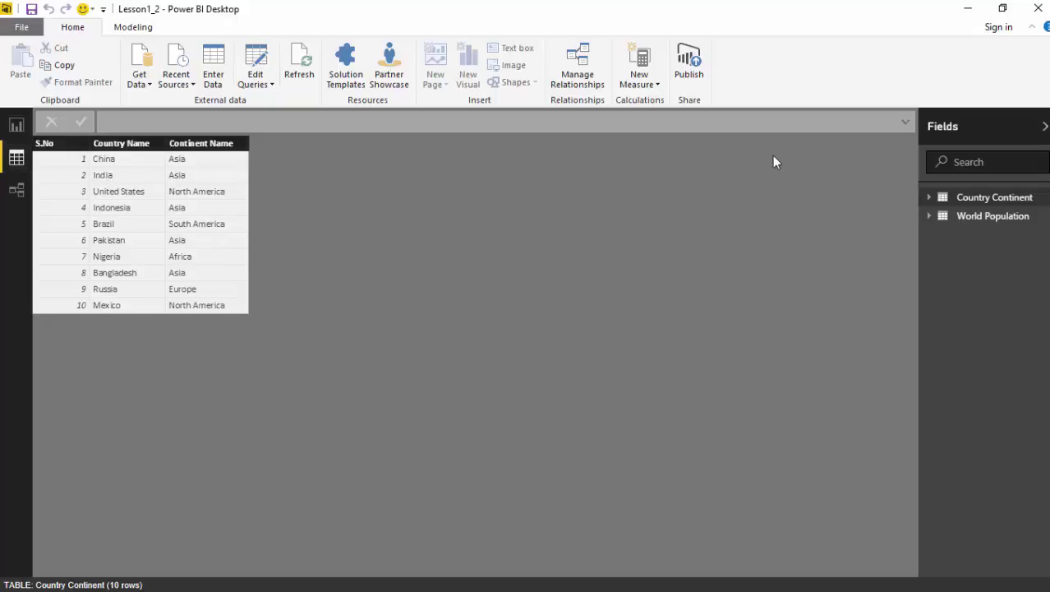
pyautogui.click(982, 219)
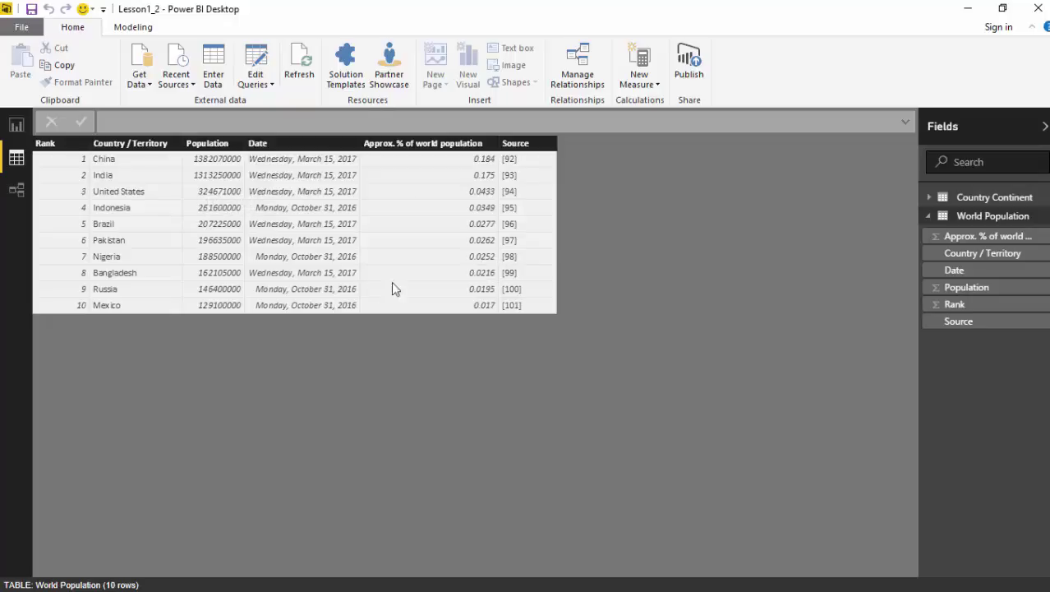
pyautogui.click(990, 198)
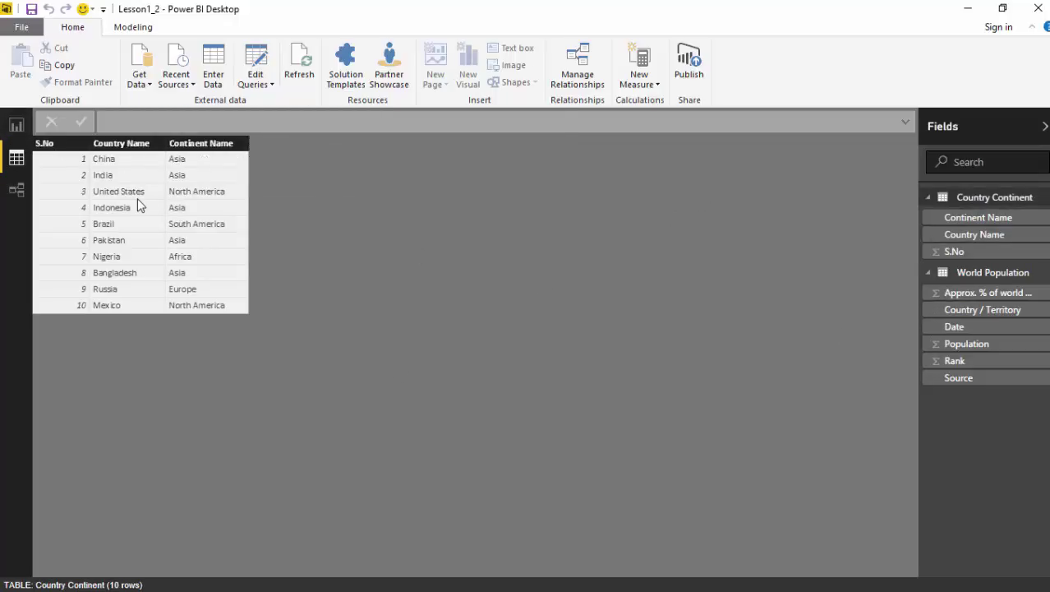
# Review the one-to-one, both-direction Country / Territory to Country Name relationship, leaving it unchanged
pyautogui.click(22, 190)
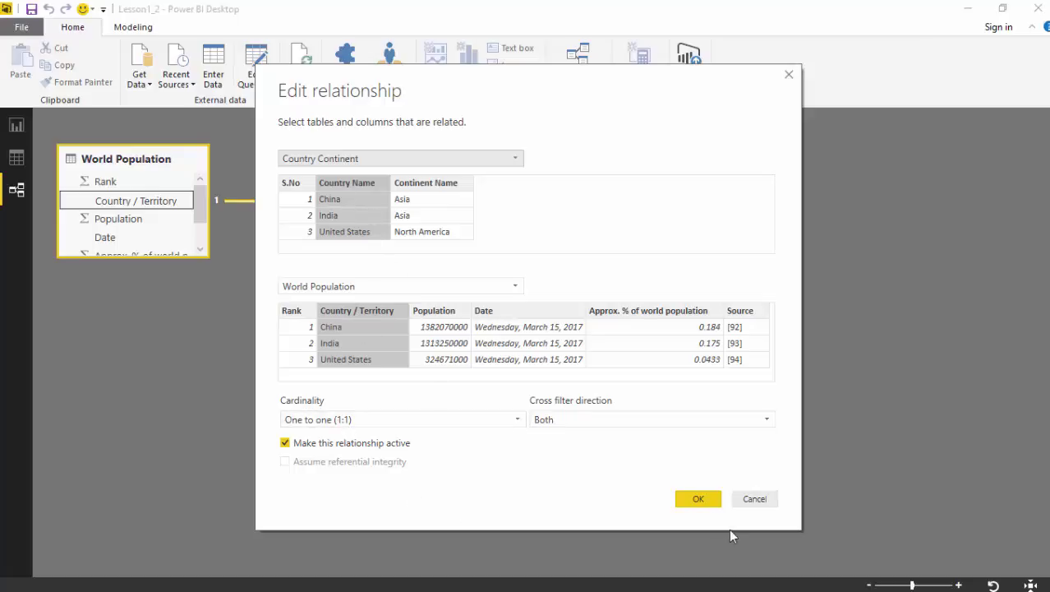
pyautogui.click(712, 503)
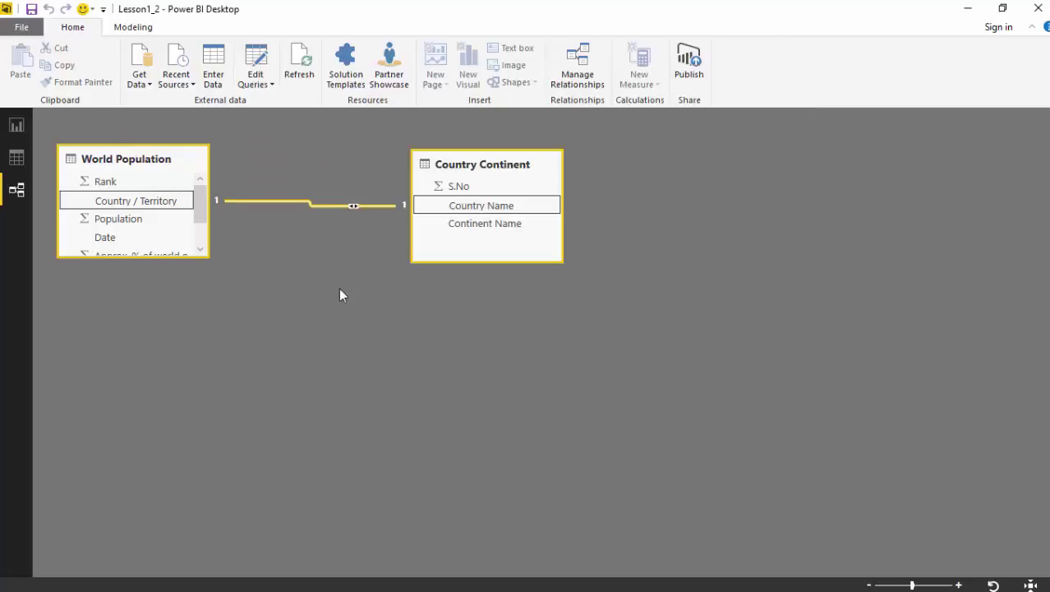
pyautogui.click(18, 126)
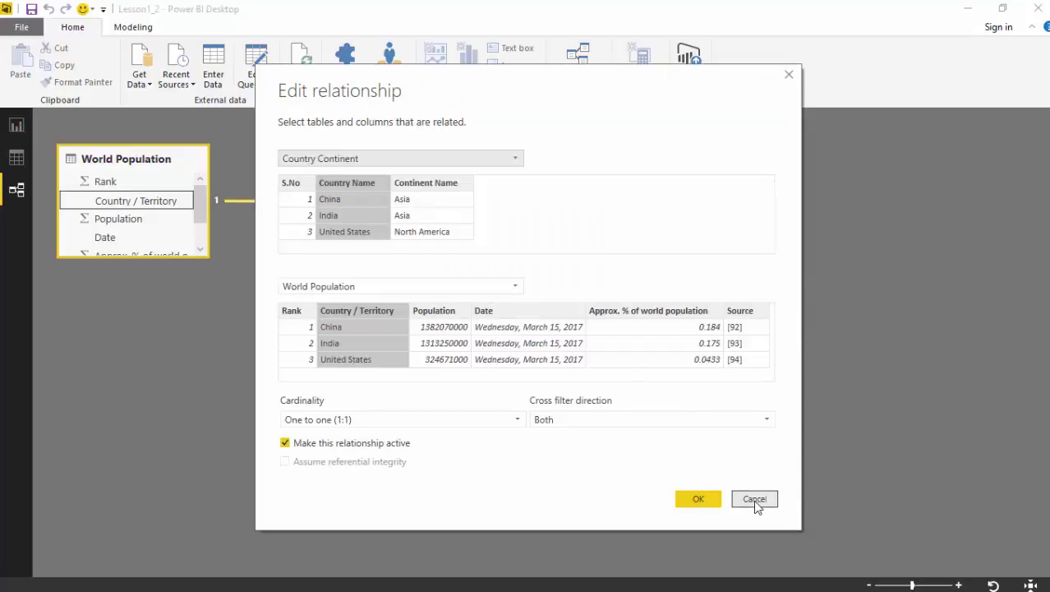
pyautogui.click(754, 499)
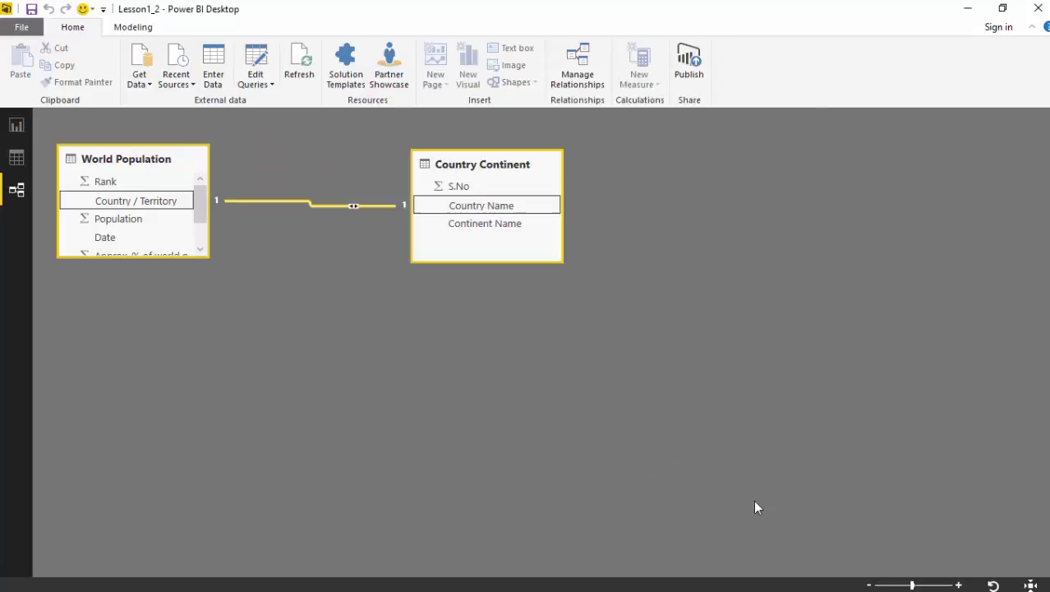
# Switch back to the Lesson1_2 report page with the bar chart, treemap and map
pyautogui.click(17, 125)
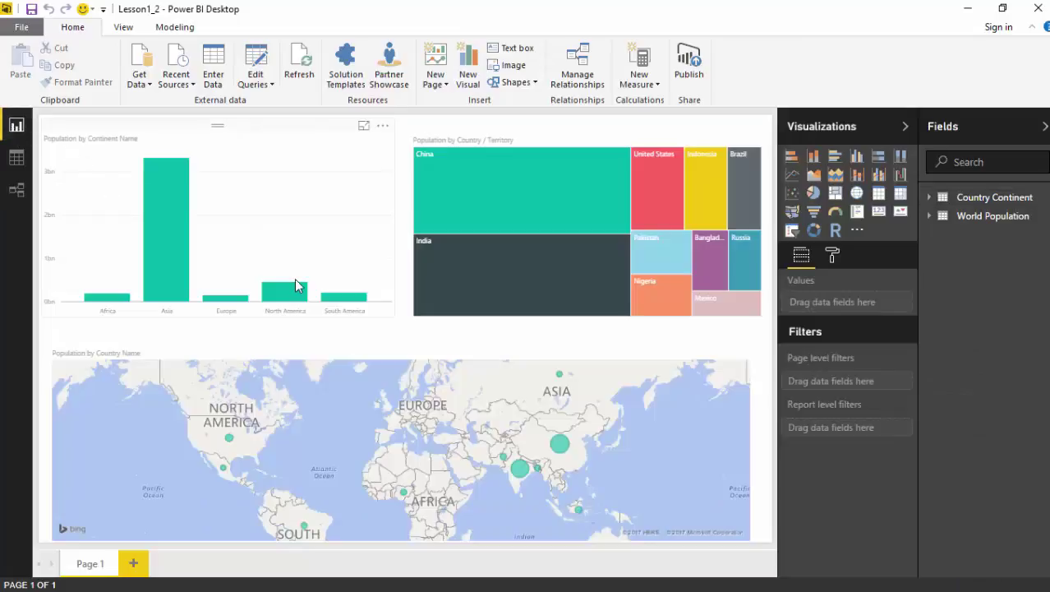